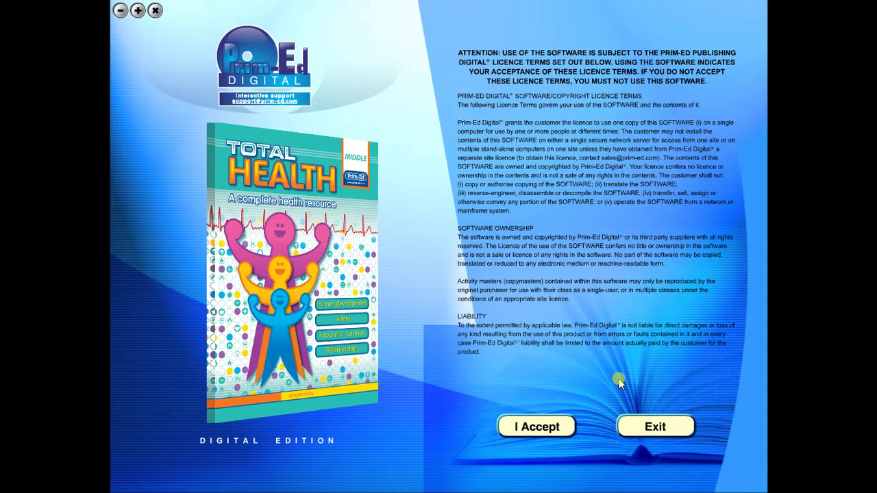
Accept the licence terms and open the "All about me" worksheet from the Human development section
left_click(519, 427)
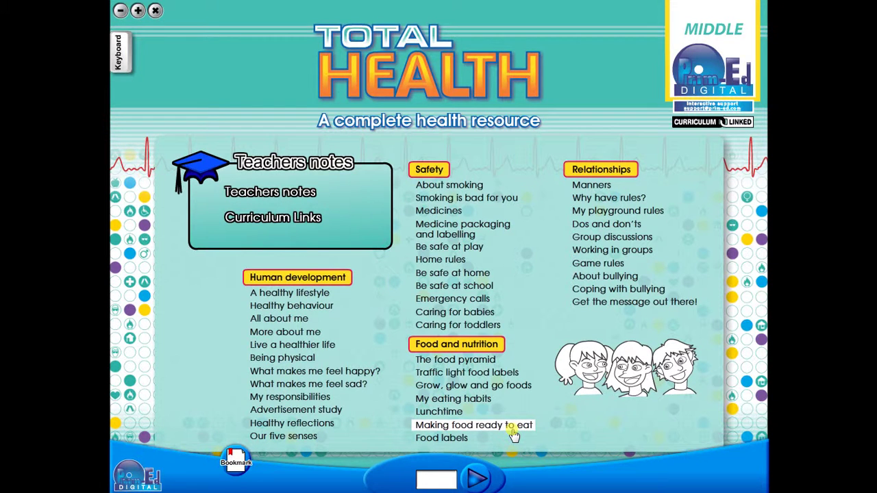
left_click(274, 322)
Page forward from the "All about me" worksheet, then back to its teacher notes on page 6
left_click(482, 481)
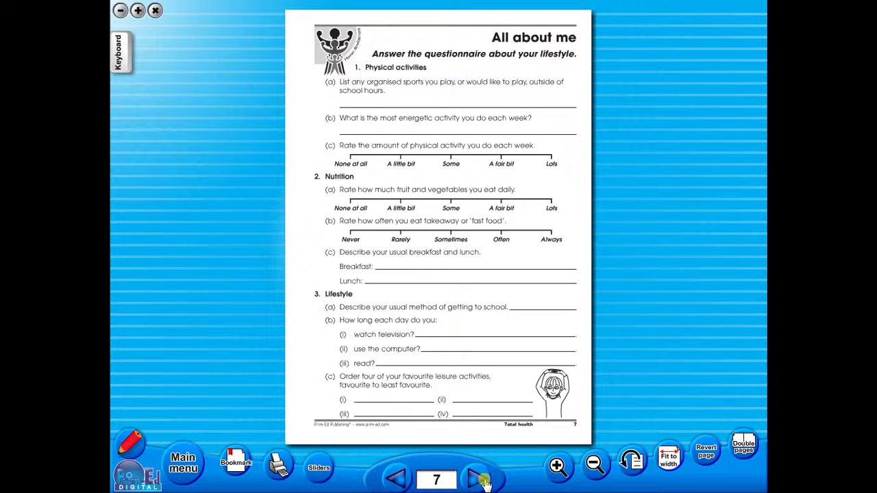
left_click(482, 481)
left_click(482, 481)
left_click(409, 481)
left_click(409, 481)
left_click(409, 481)
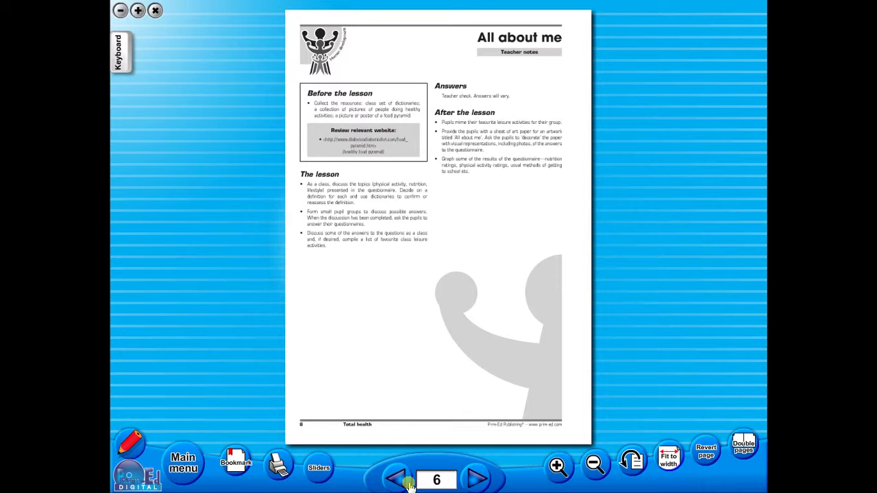
Return to the main menu, go directly to page 32 and turn to the worksheet on page 33
left_click(189, 464)
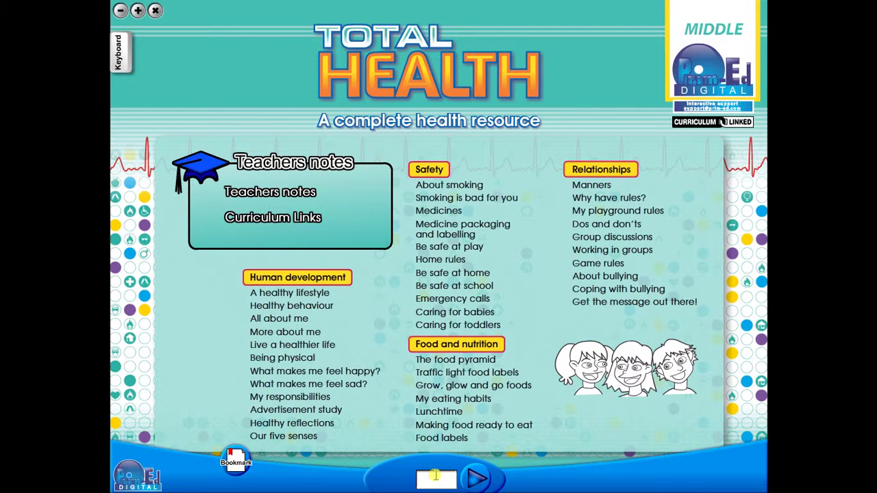
left_click(487, 473)
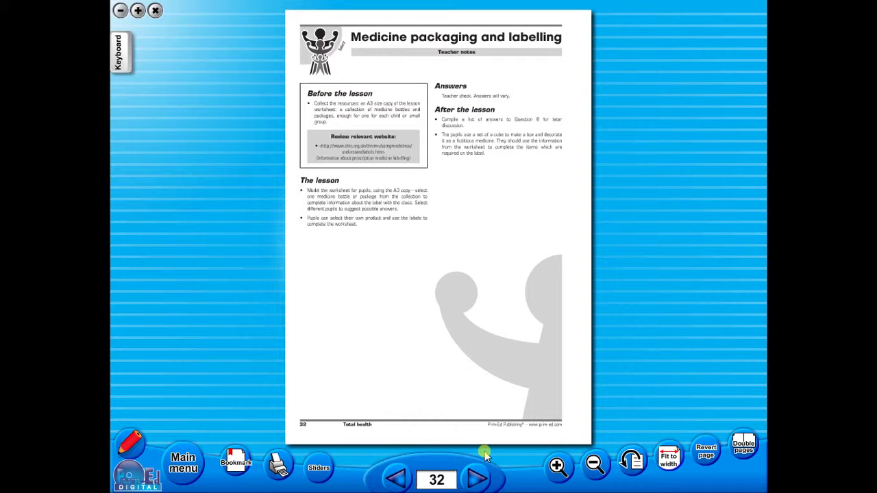
left_click(480, 474)
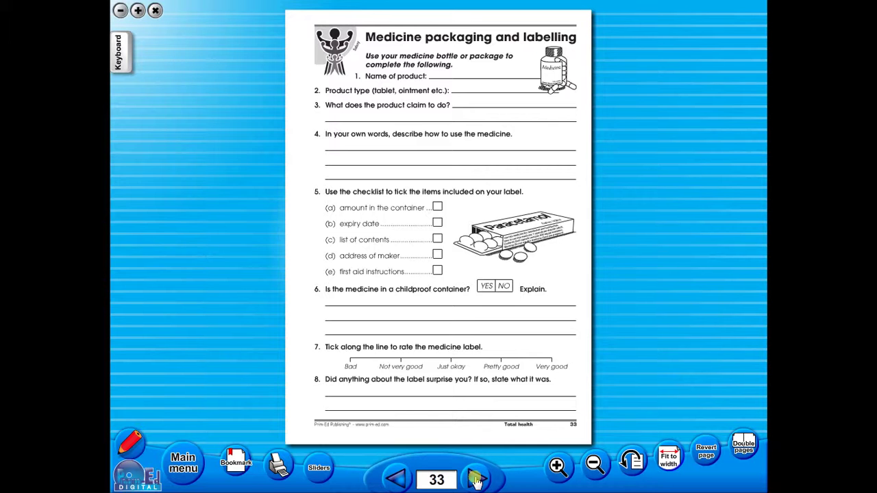
Browse in double-page view to pages 34 and 35 and back to page 32, then restore single-page view
left_click(481, 474)
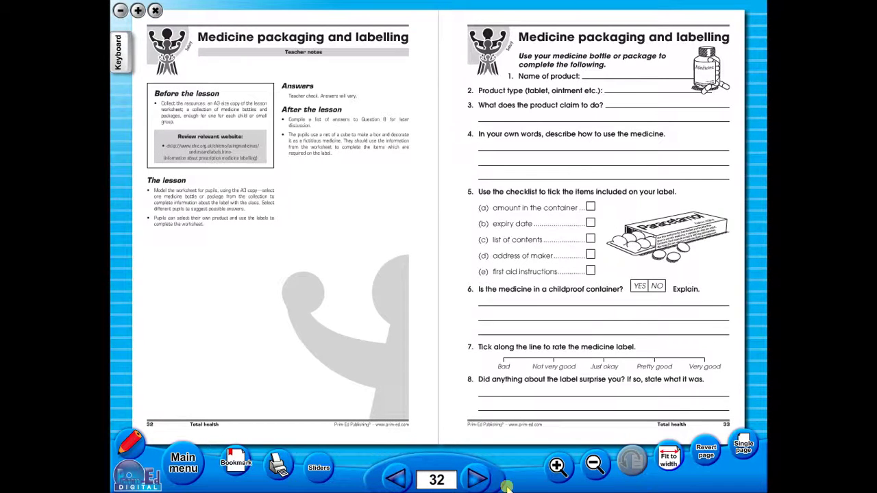
left_click(474, 481)
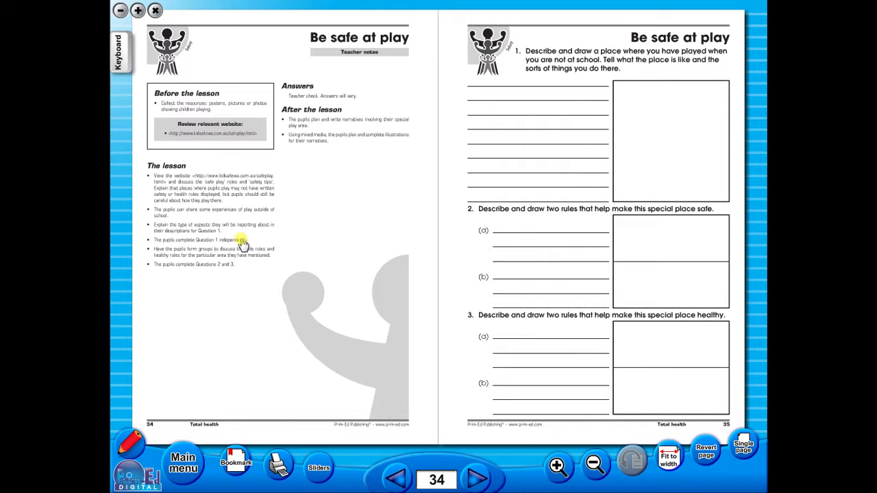
left_click(389, 480)
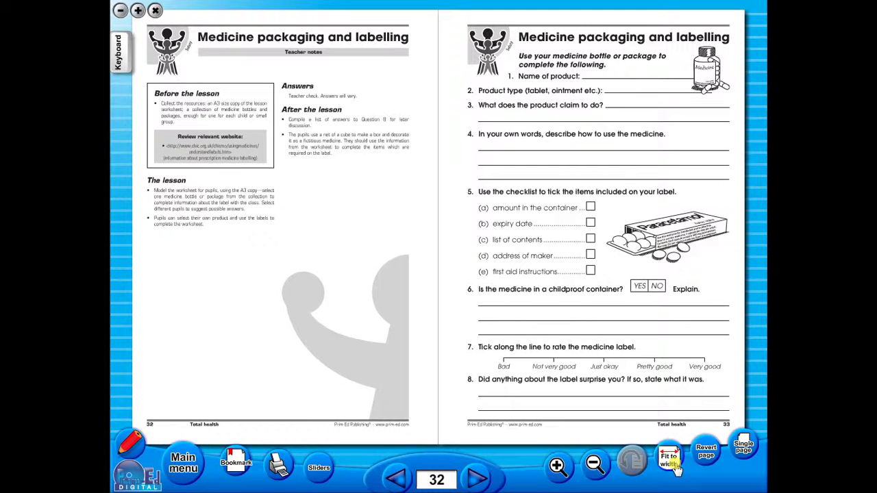
left_click(744, 447)
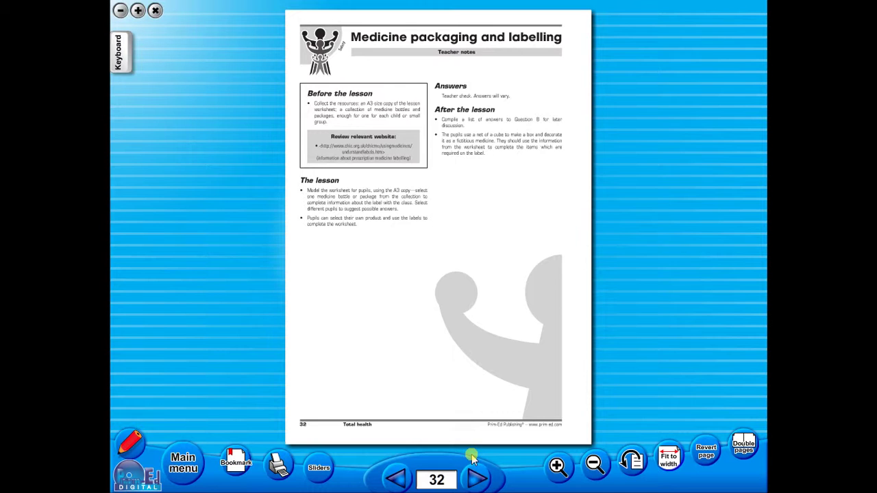
Fit the page 33 worksheet to the screen width and read up to its first questions
left_click(475, 479)
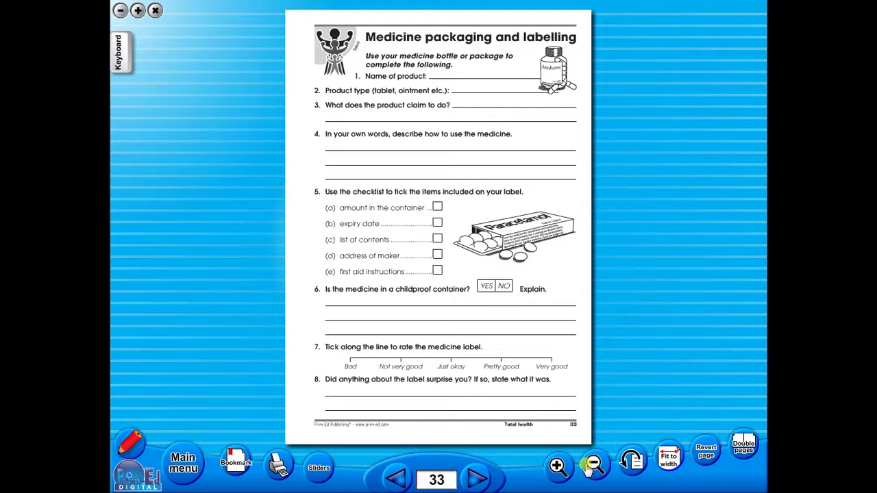
left_click(668, 460)
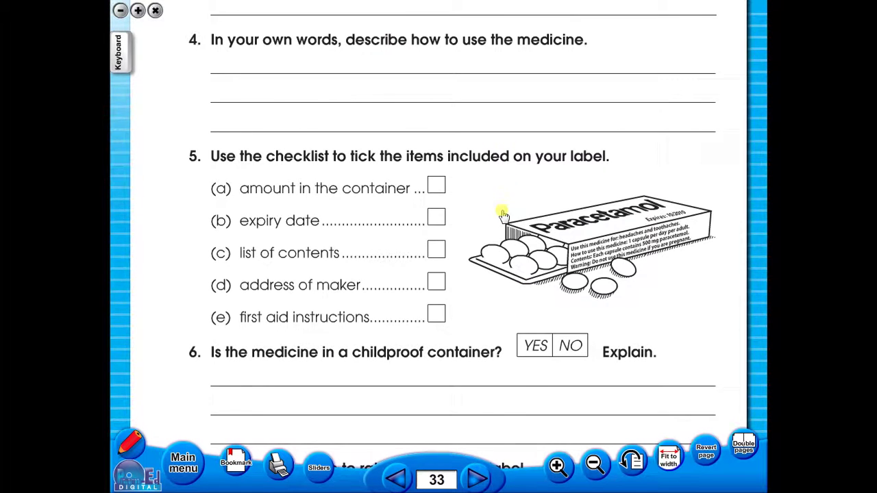
scroll(499, 212, "up", 1)
scroll(453, 433, "up", 1)
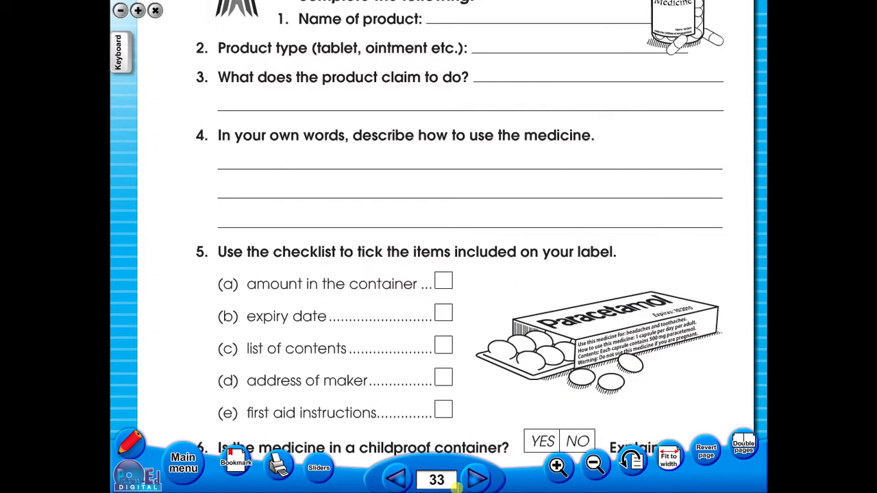
Zoom the page 33 worksheet out and back in, finishing at a reduced magnification
left_click(595, 463)
left_click(594, 464)
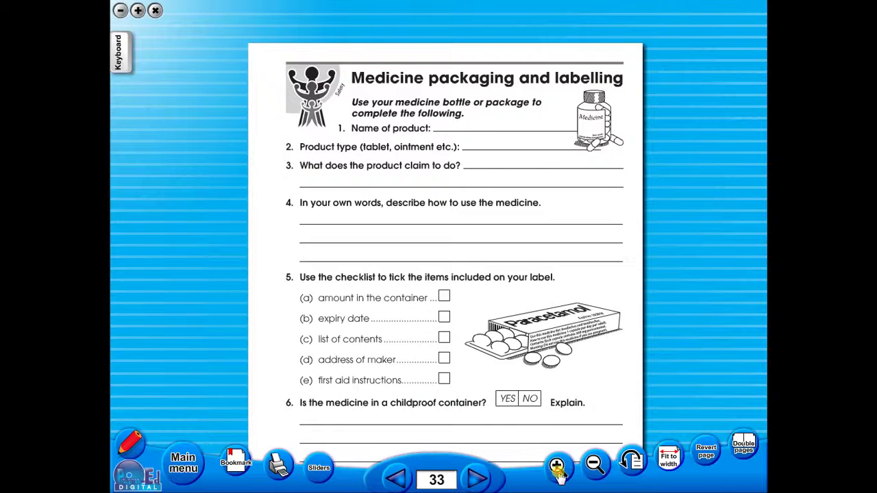
left_click(557, 467)
left_click(557, 467)
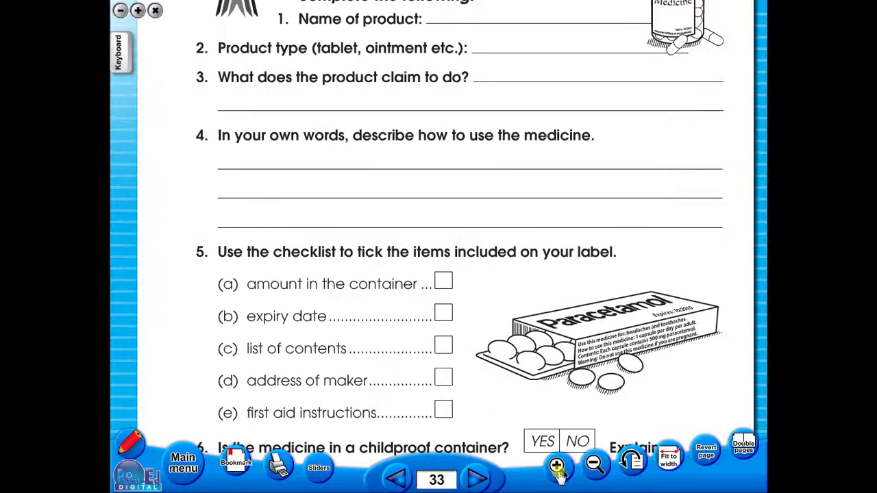
left_click(593, 473)
left_click(630, 464)
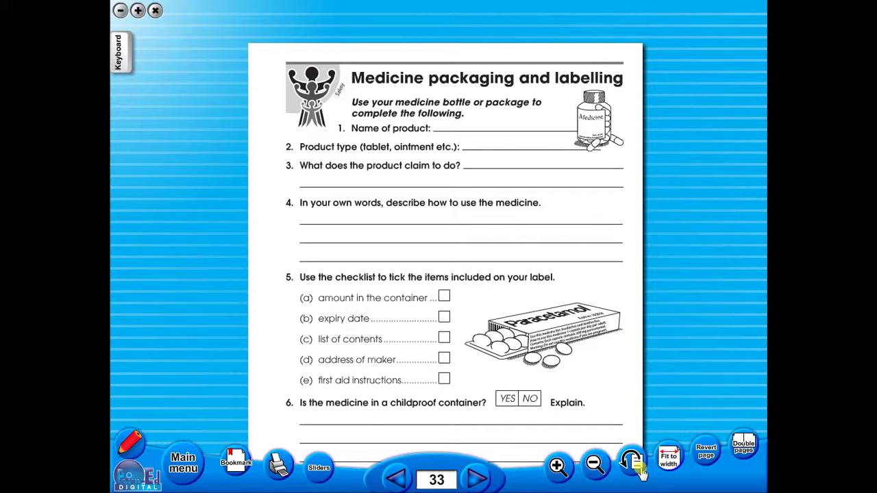
Rotate the page 33 worksheet through a full turn until it is upright again
left_click(634, 465)
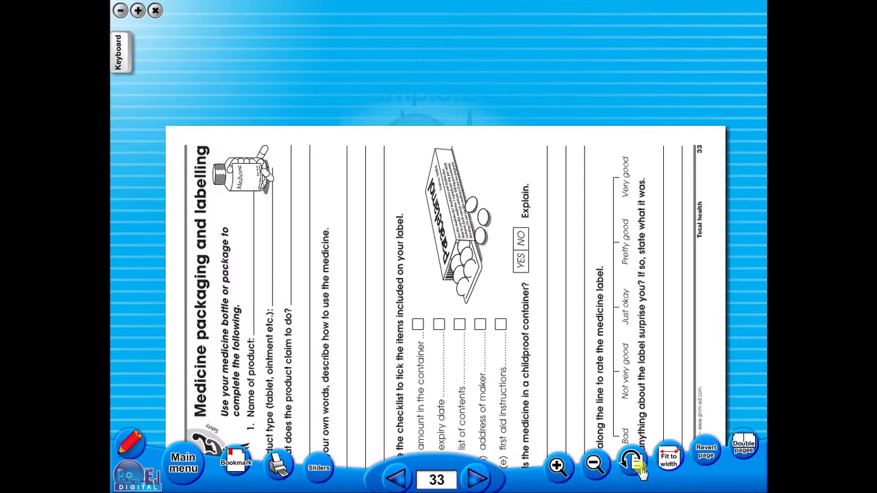
scroll(525, 307, "down", 3)
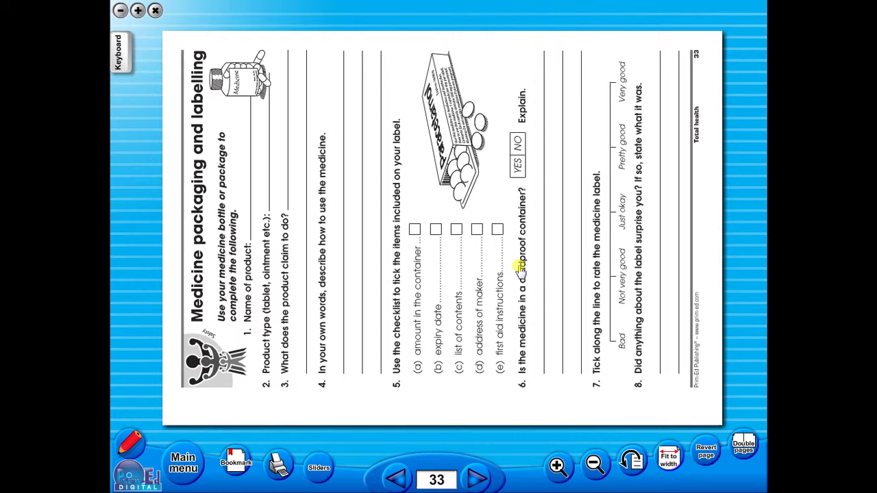
left_click(630, 465)
left_click(630, 465)
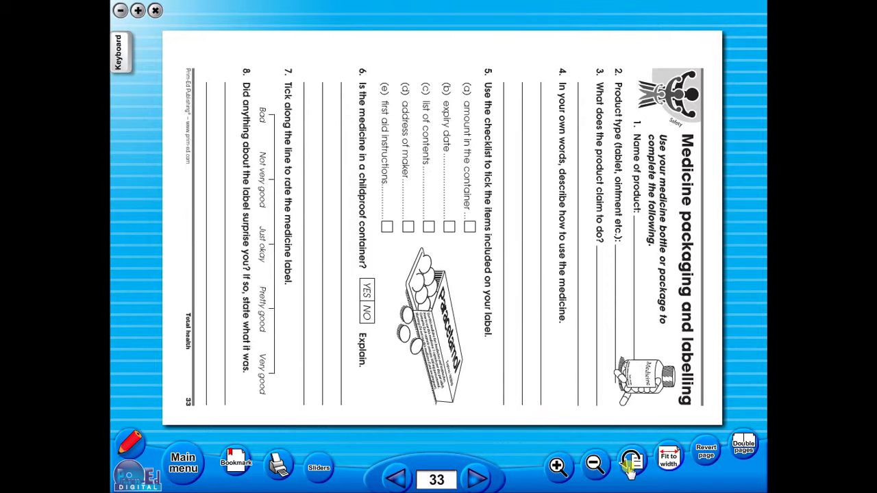
left_click(631, 464)
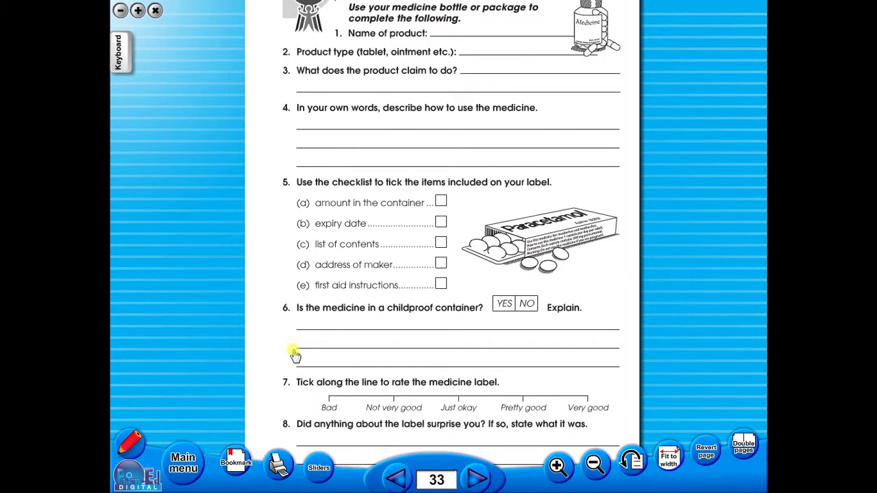
Turn on the sliders, cover the worksheet below question 3 and uncover it down to question 8
left_click(590, 466)
left_click(319, 468)
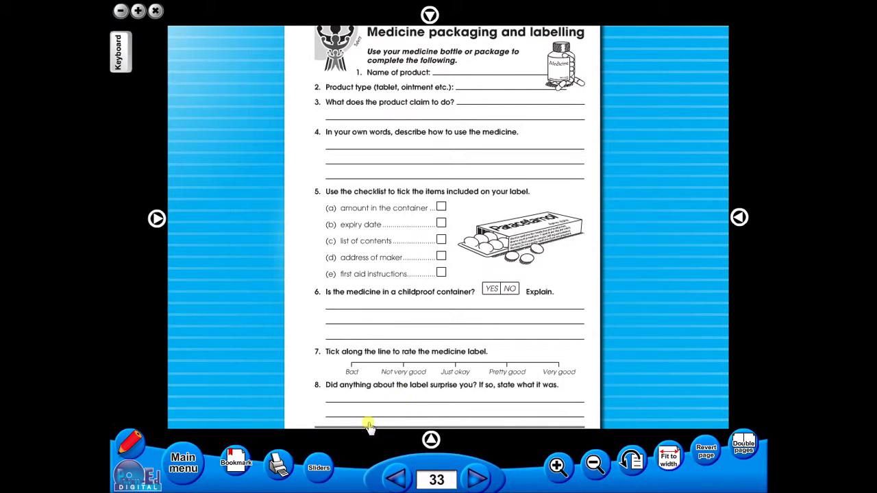
left_click_drag(430, 436, 420, 134)
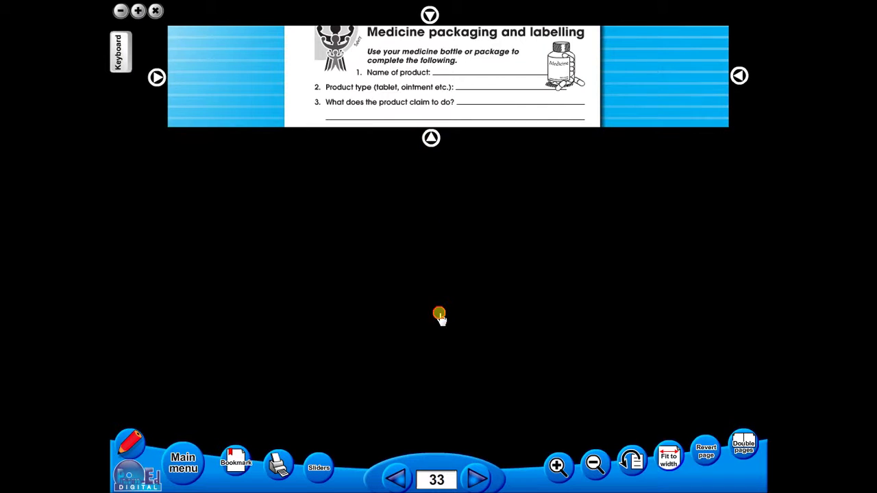
left_click_drag(431, 359, 431, 431)
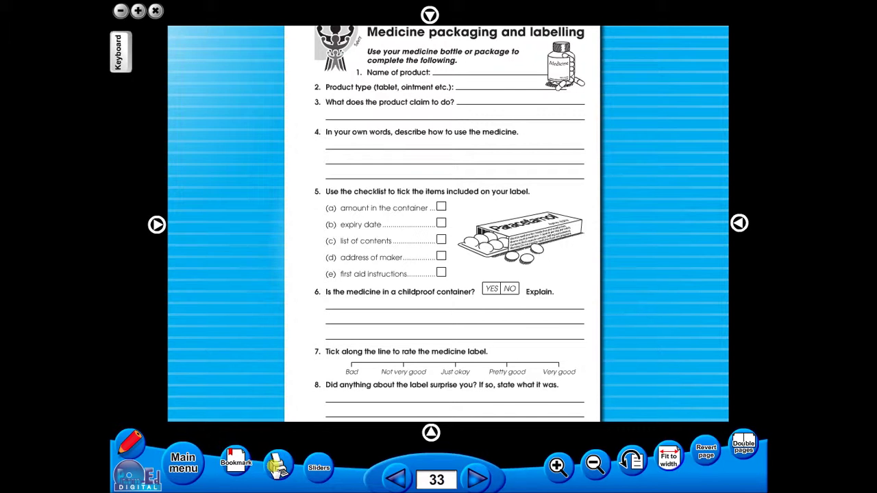
Open the print settings for page 33 and close them without printing
left_click(278, 468)
left_click(248, 266)
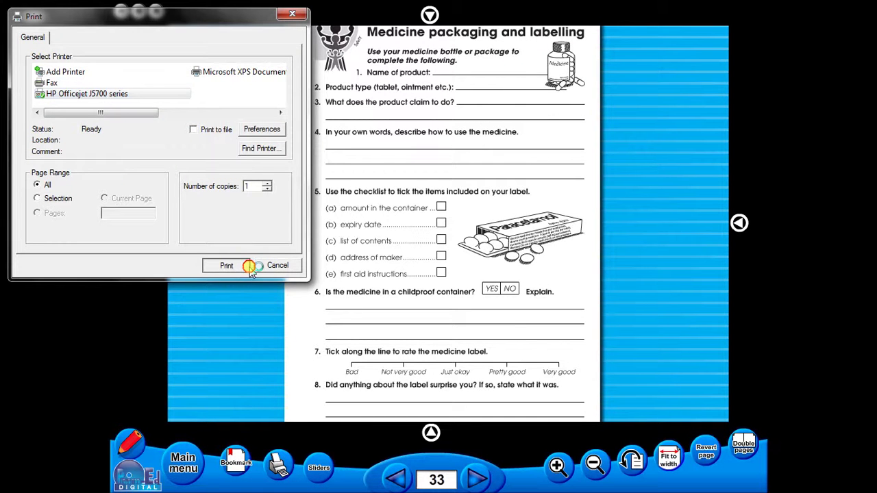
left_click(260, 265)
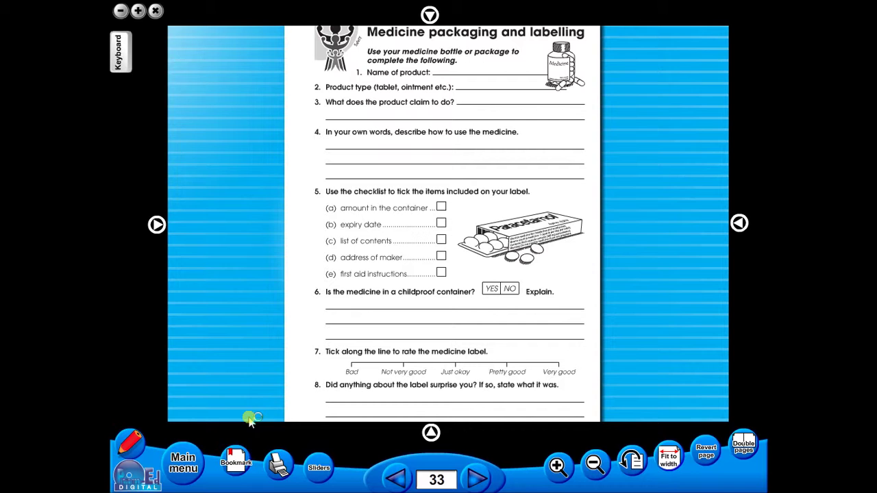
Add a bookmark for page 33
left_click(235, 459)
left_click(302, 438)
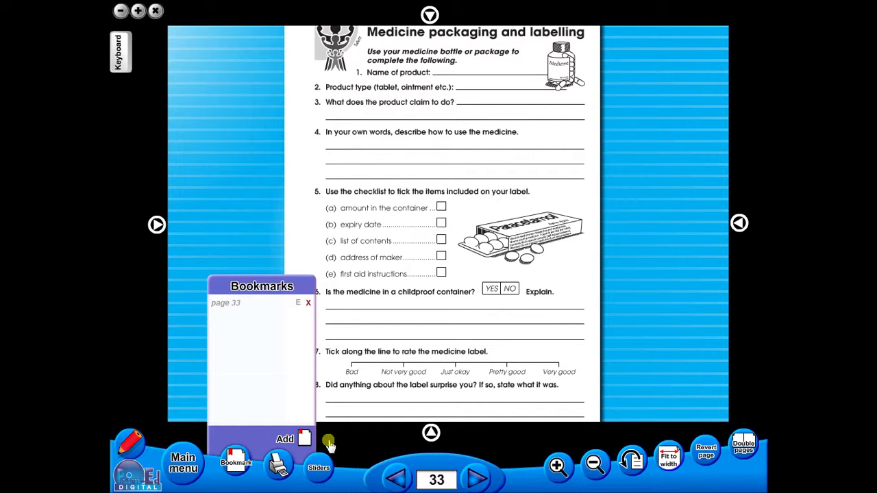
Page ahead to the Home rules worksheet on page 37 and return to page 33 through its bookmark
left_click(478, 478)
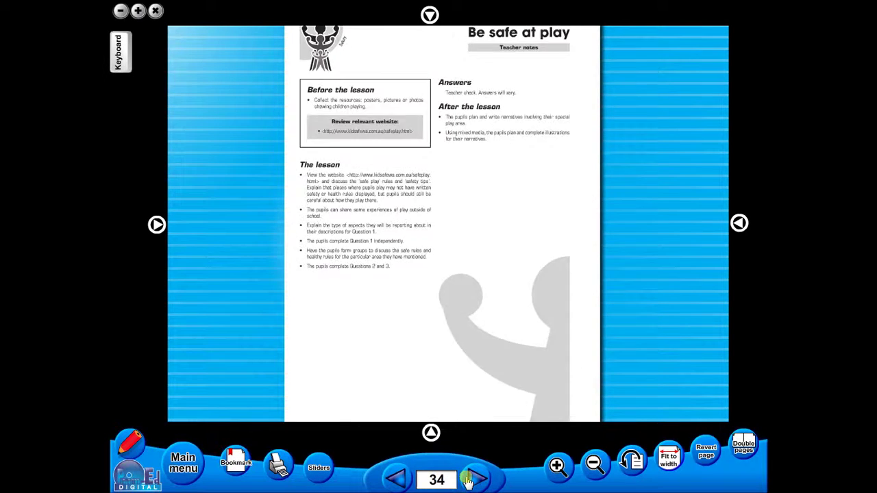
left_click(478, 478)
left_click(478, 478)
left_click(478, 479)
left_click(235, 459)
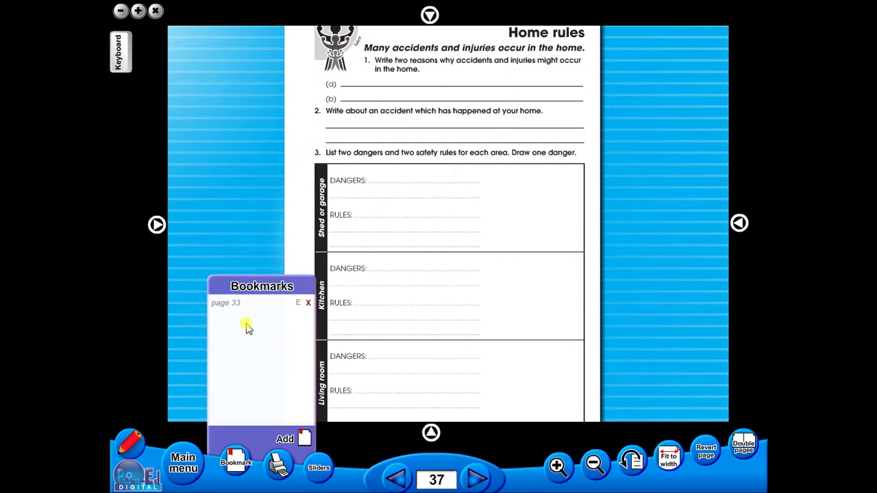
left_click(235, 306)
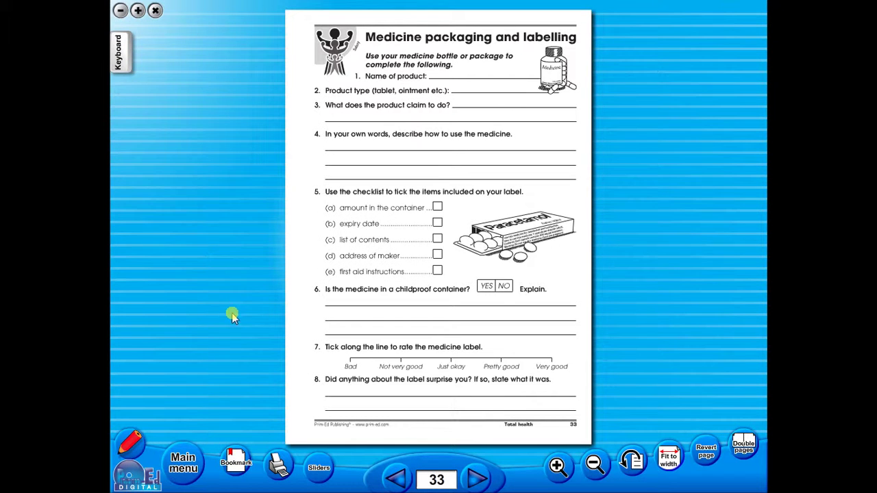
Open the drawing tools and look through the pencil, highlighter, shape, text and line thickness options
left_click(130, 444)
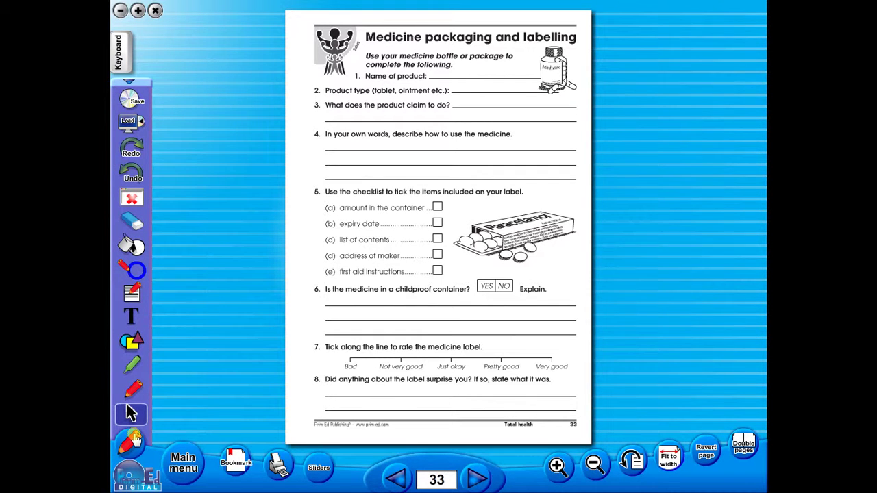
left_click(132, 389)
left_click(132, 365)
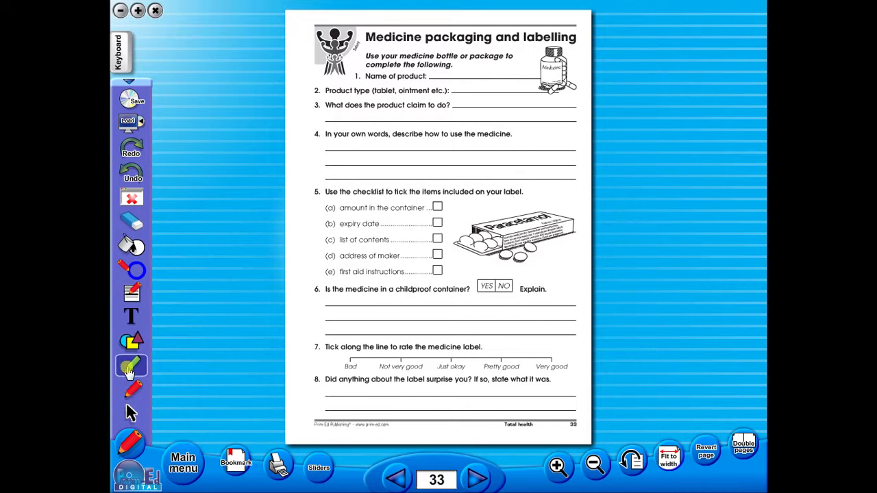
left_click(134, 358)
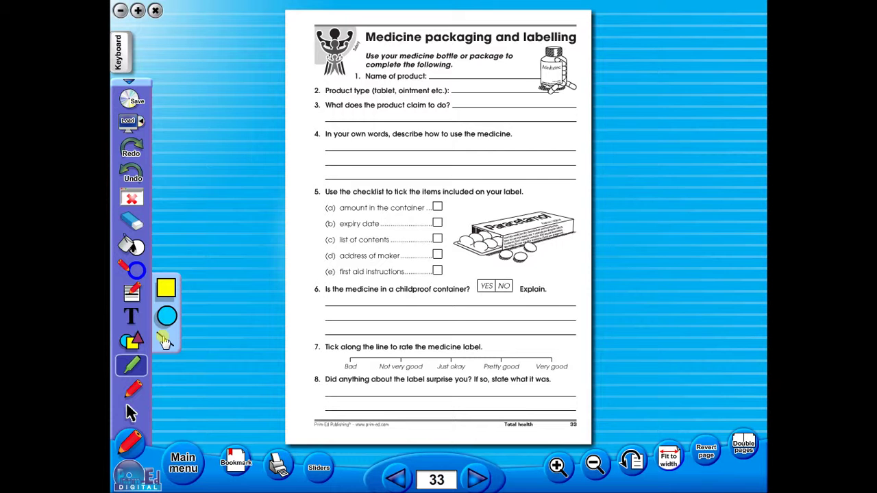
left_click(131, 316)
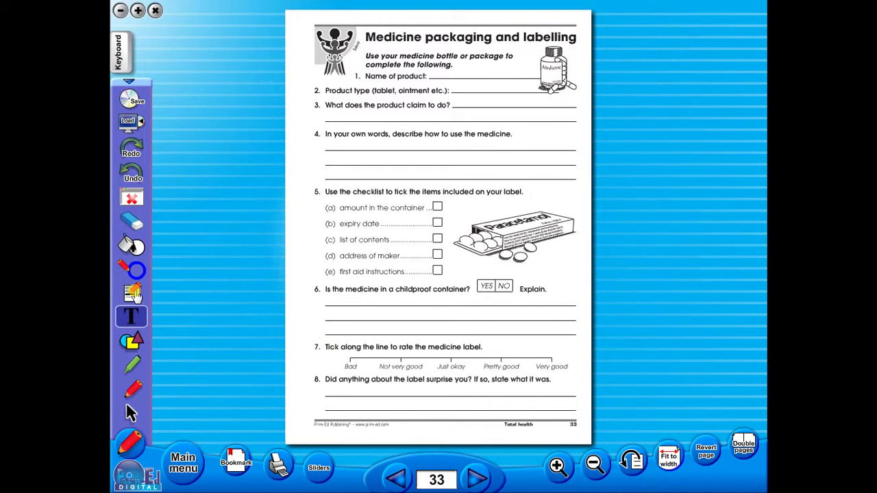
left_click(134, 294)
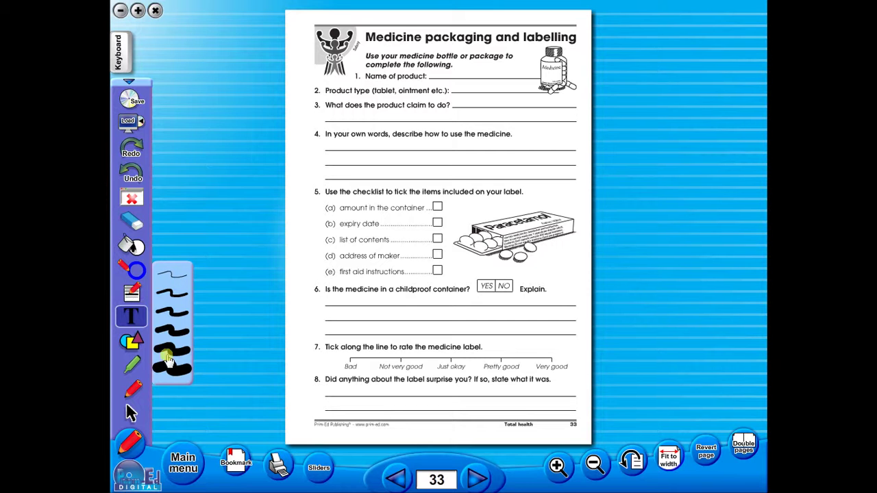
Set the drawing colour to red and highlight "Name of product" in question 1
left_click(134, 271)
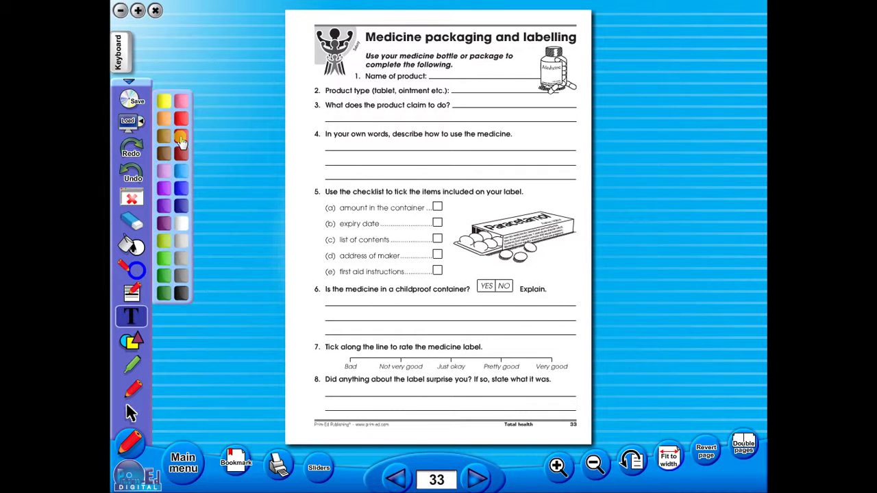
left_click(182, 139)
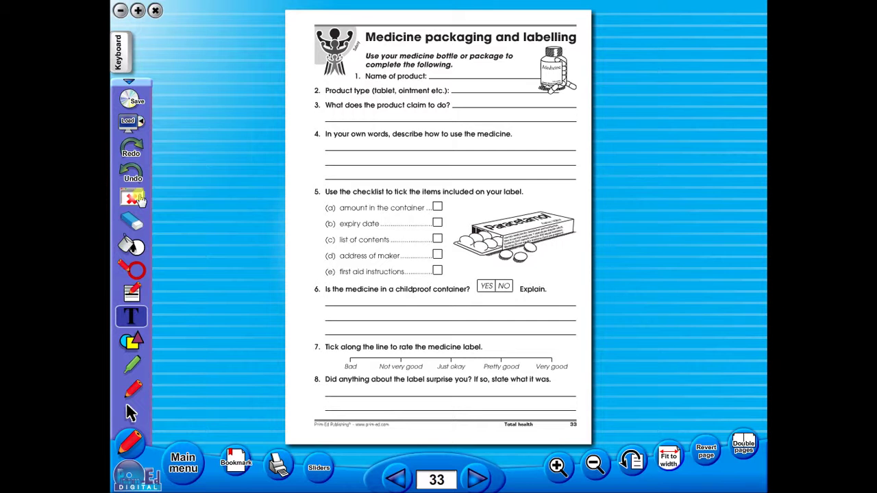
left_click(131, 364)
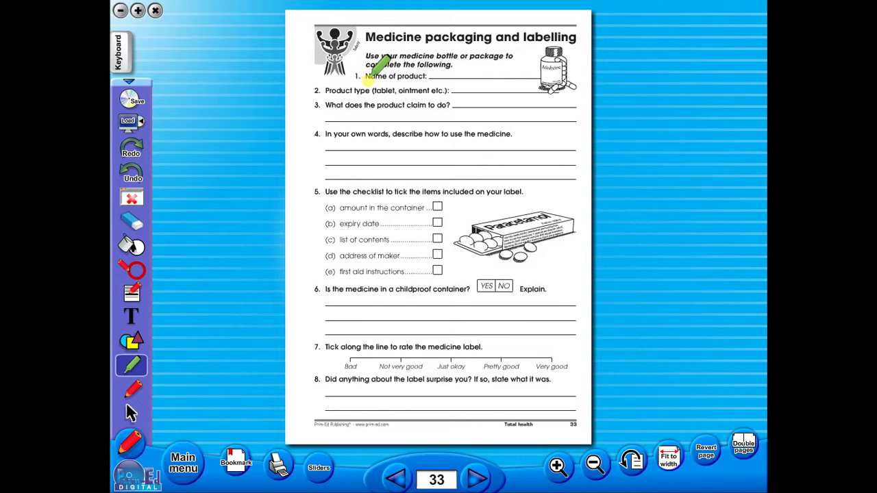
left_click_drag(366, 76, 428, 76)
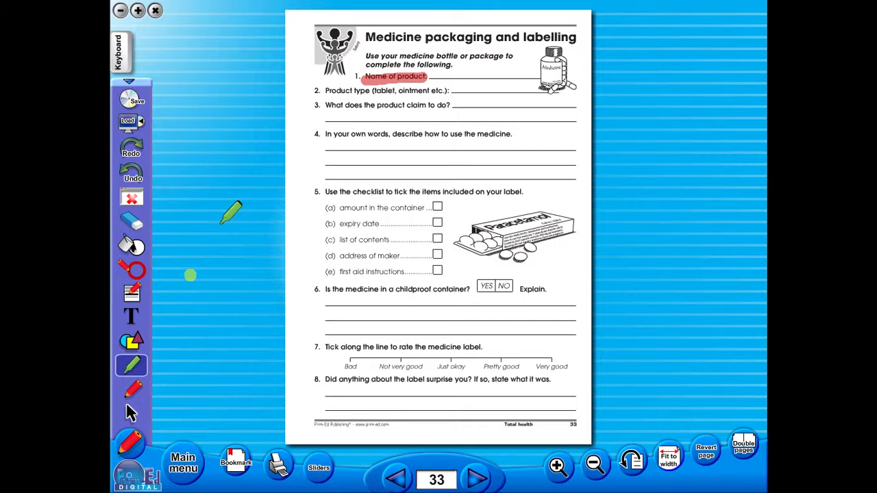
Choose a thin pencil line and underline "tablet", "ointment" and "etc." in question 2 in red
left_click(133, 388)
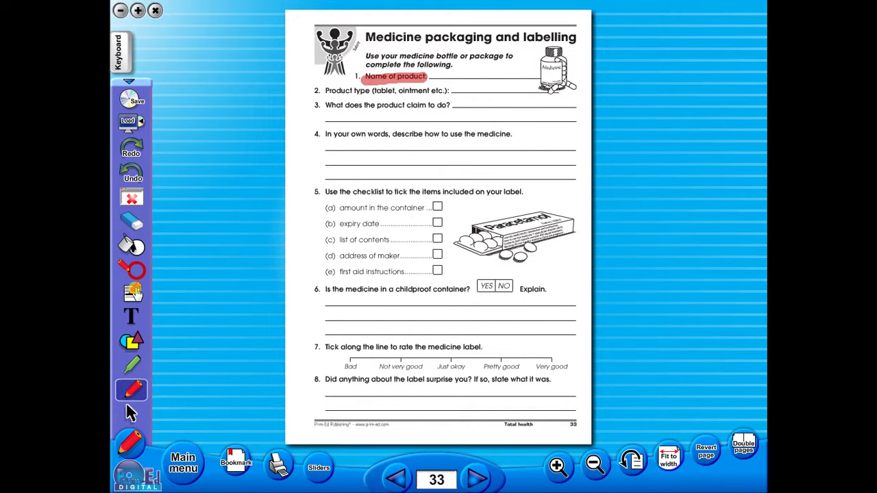
left_click(172, 280)
mouse_move(375, 99)
left_mouse_down()
mouse_move(436, 94)
mouse_move(428, 99)
left_mouse_up()
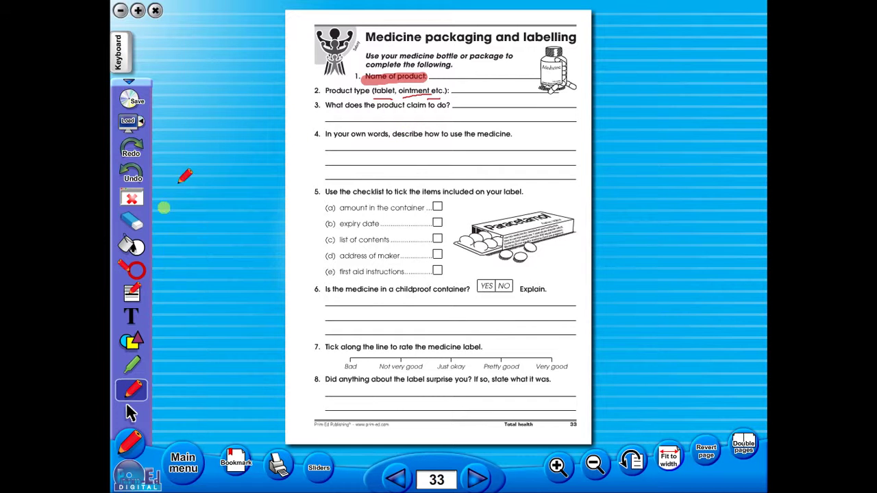
Undo the three red underlines in question 2 and redo them
left_click(133, 170)
left_click(133, 171)
left_click(133, 171)
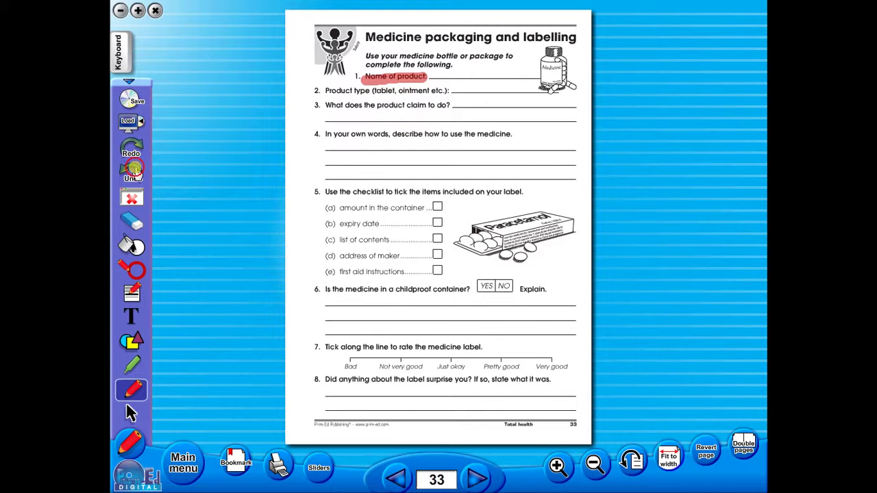
left_click(133, 171)
left_click(132, 148)
left_click(132, 148)
left_click(132, 149)
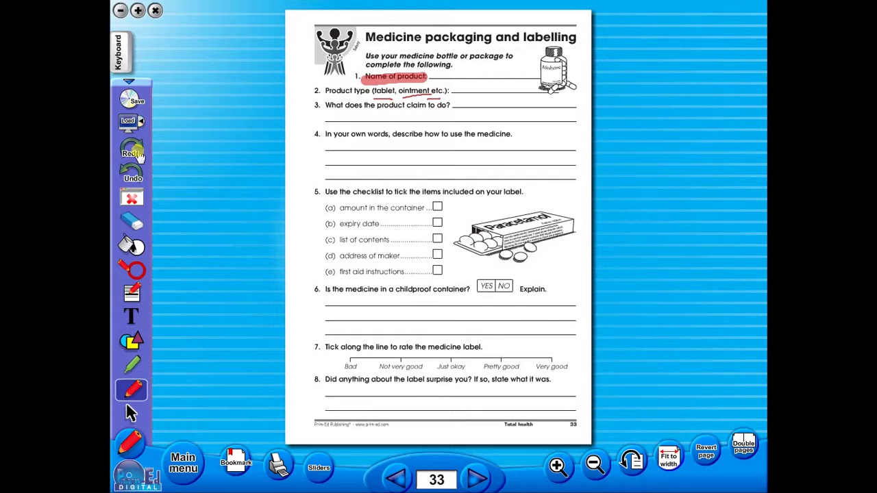
Erase the red underlines in question 2 and the highlight on question 1
left_click(132, 220)
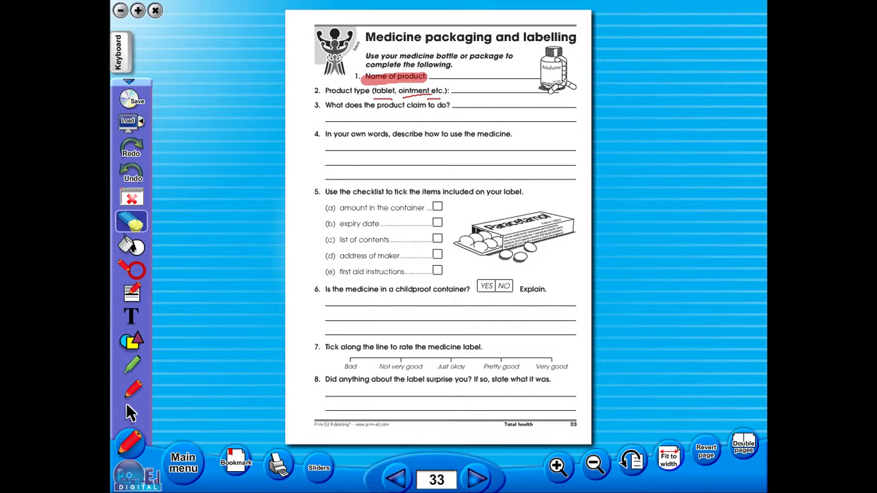
mouse_move(449, 107)
left_mouse_down()
mouse_move(423, 104)
mouse_move(406, 83)
left_mouse_up()
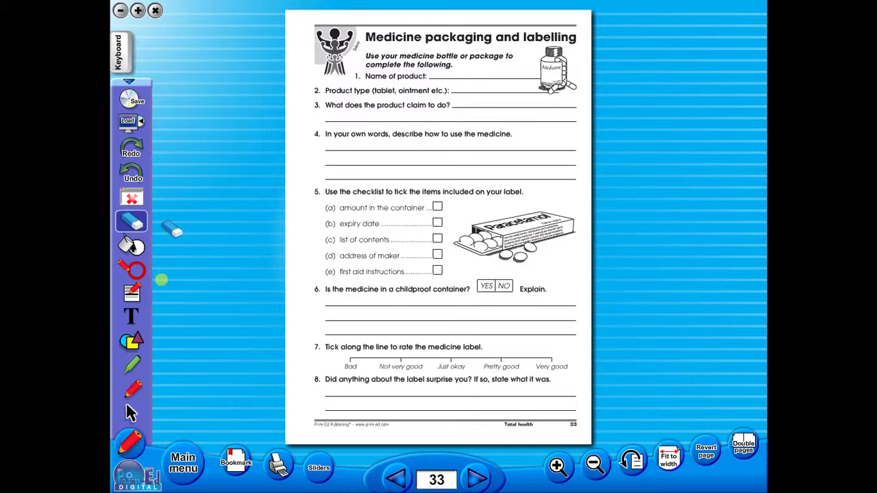
Add a text box at the end of question 4 containing "additional info"
left_click(136, 320)
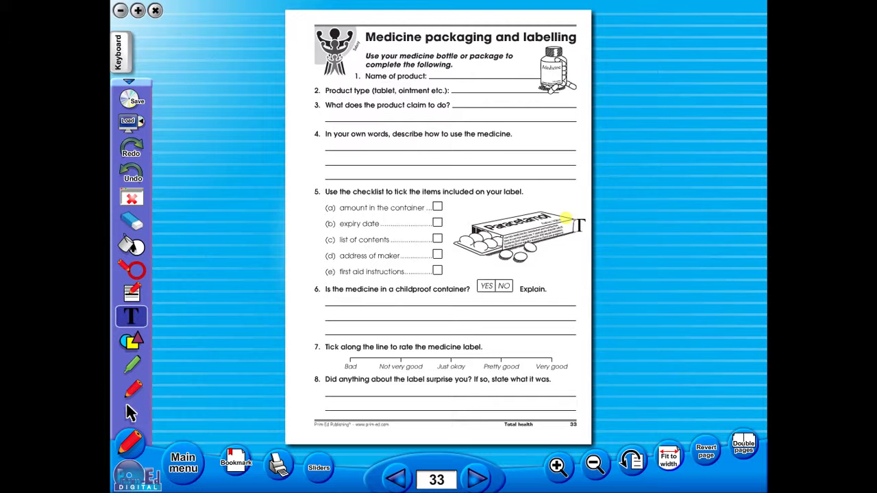
left_click_drag(510, 124, 573, 147)
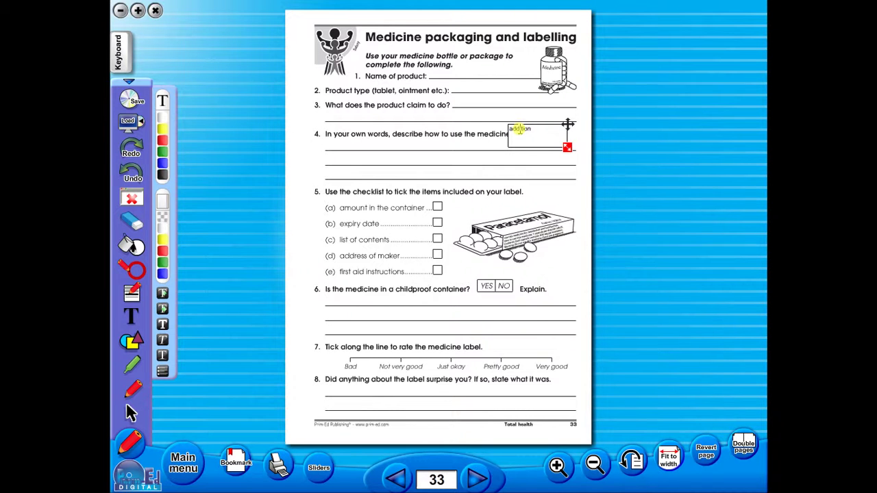
type("additional info")
Start saving the annotated page under a new name and cancel without saving
left_click(130, 96)
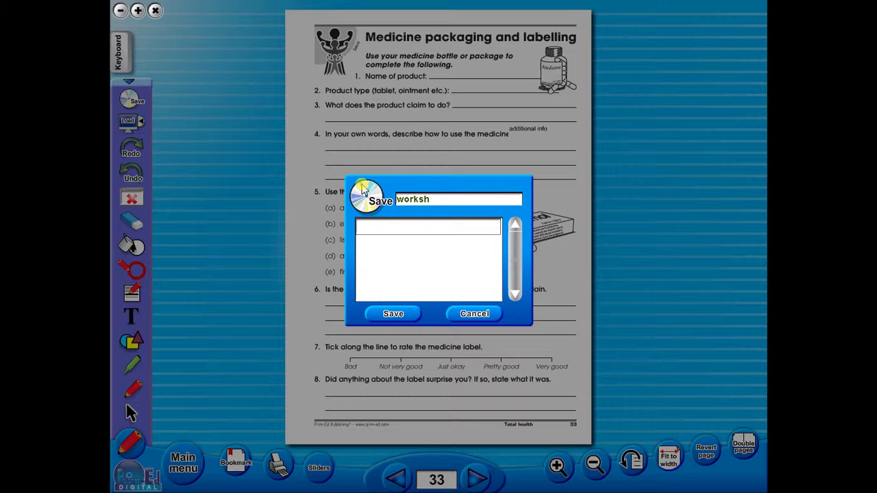
left_click(459, 319)
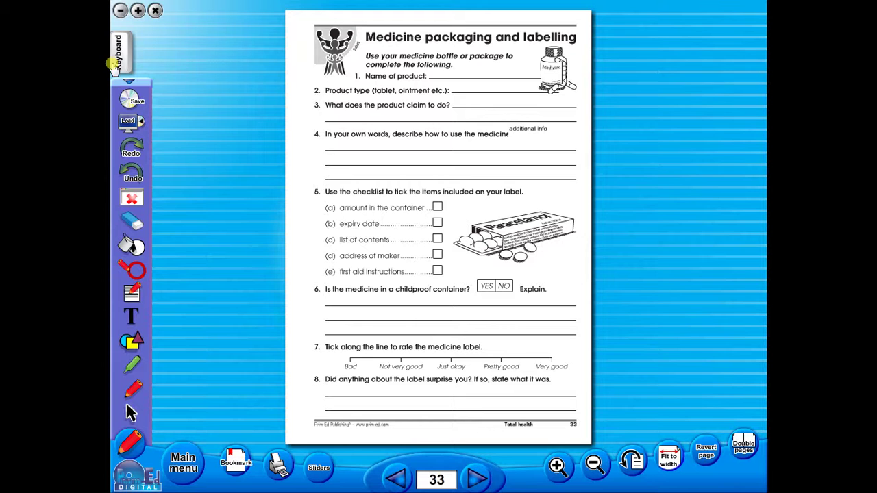
Open the on-screen keyboard over the worksheet
left_click(117, 46)
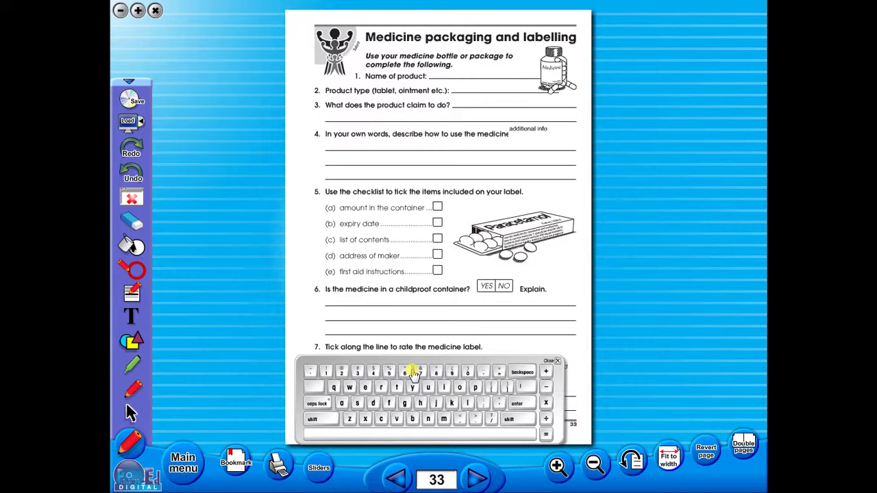
Return to the main menu, open the Teachers notes and show them as double pages
left_click(182, 459)
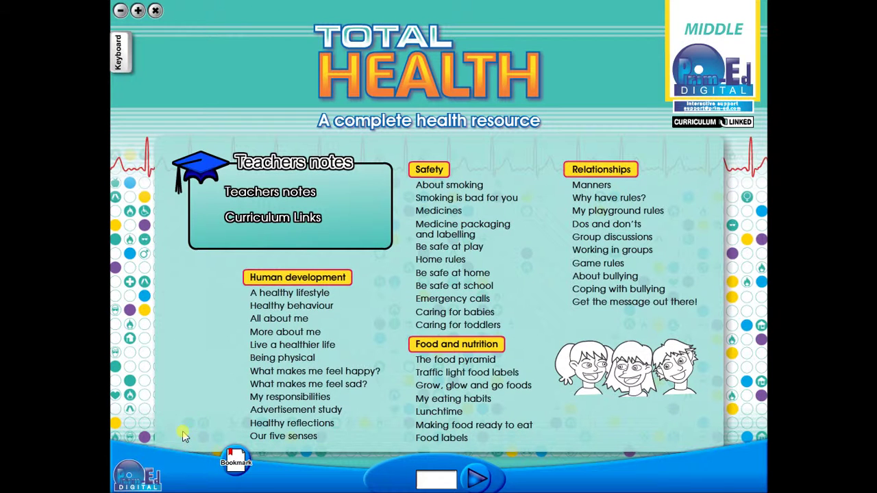
left_click(269, 191)
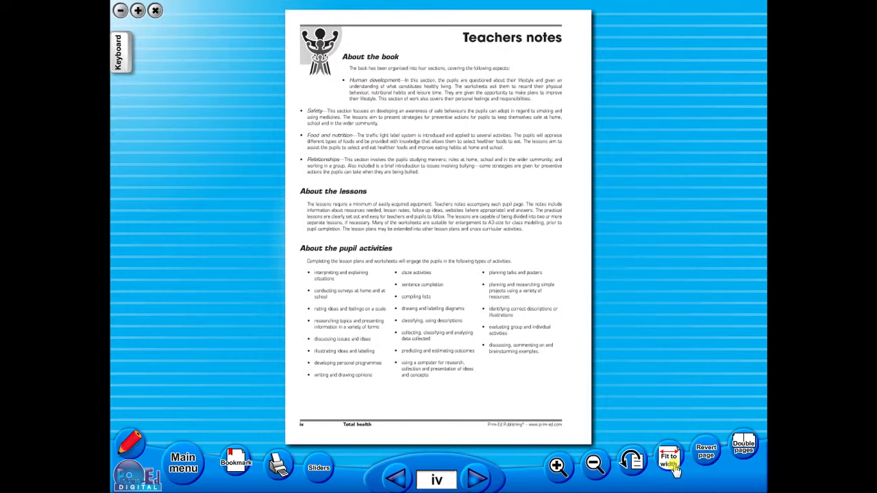
left_click(743, 445)
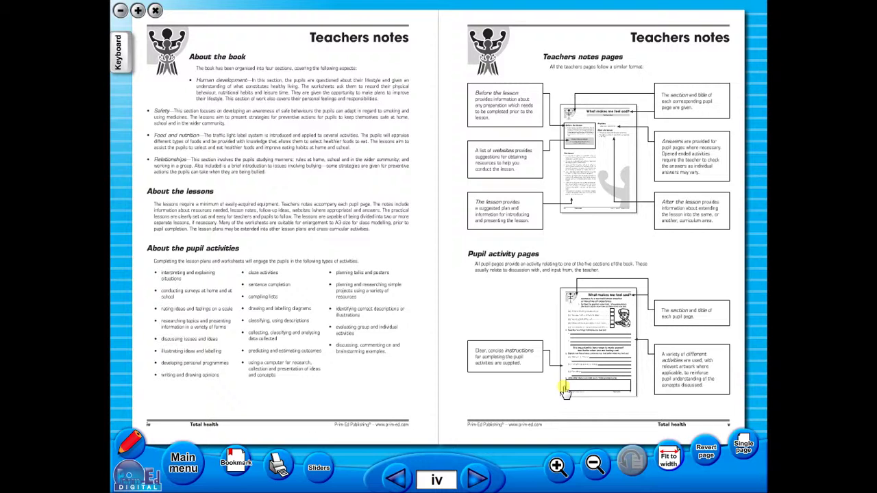
Zoom in on the Teachers notes spread and zoom back out to the full pages
left_click(556, 466)
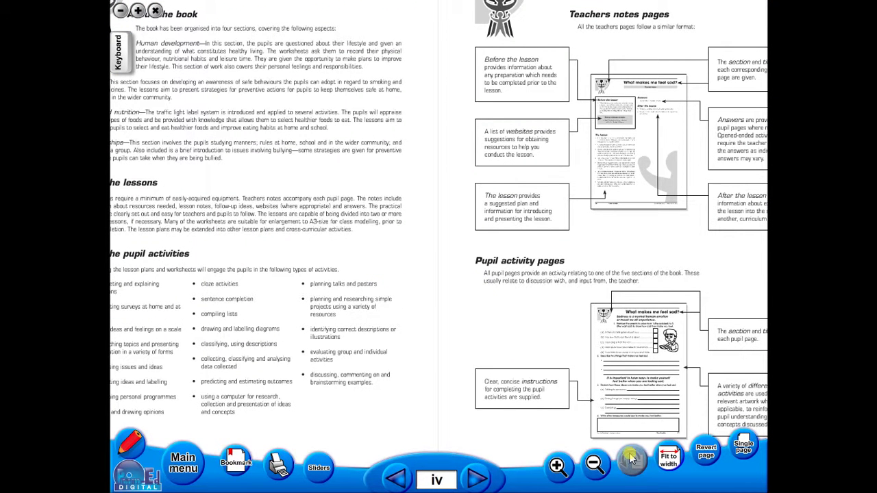
left_click(594, 464)
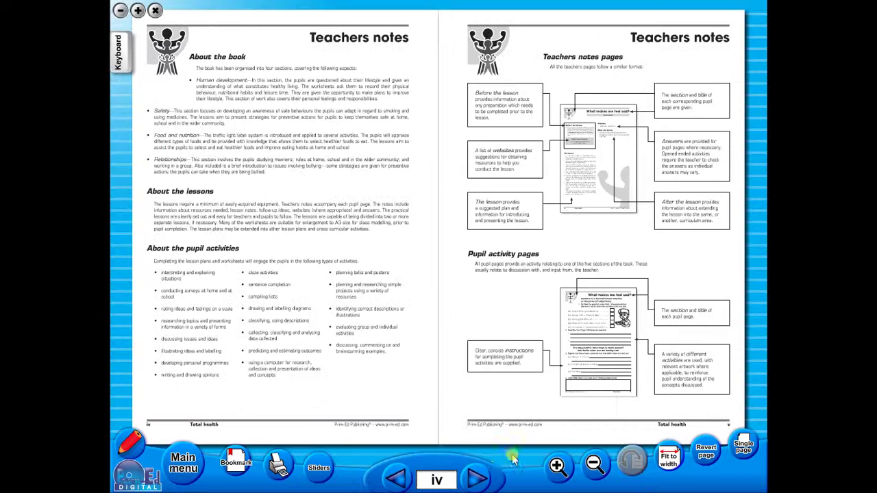
Page ahead through the Curriculum links to page viii and go back to the main menu
left_click(477, 479)
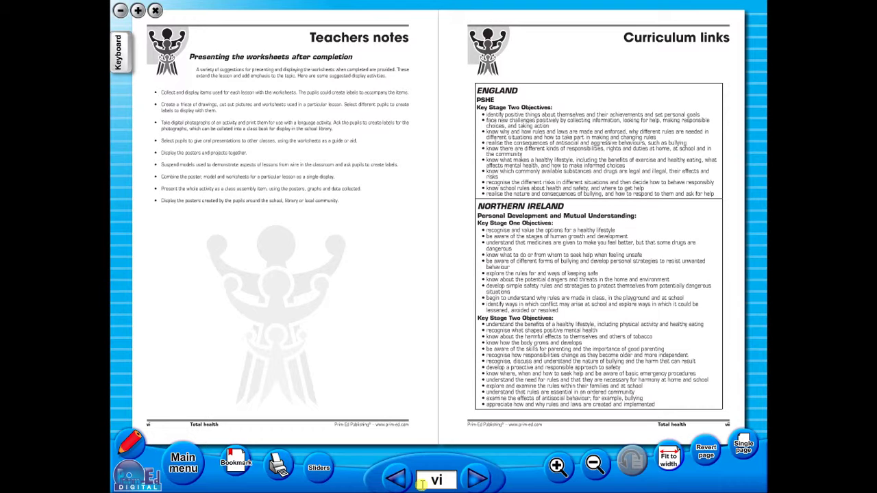
left_click(479, 479)
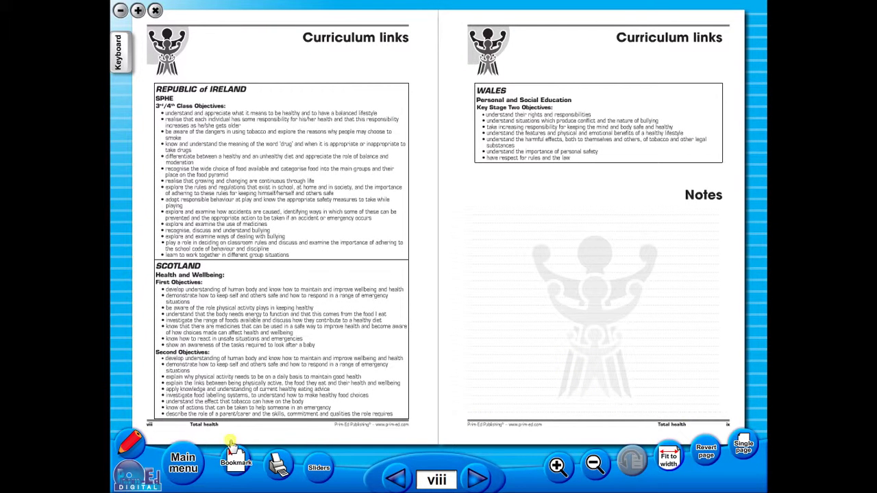
left_click(192, 458)
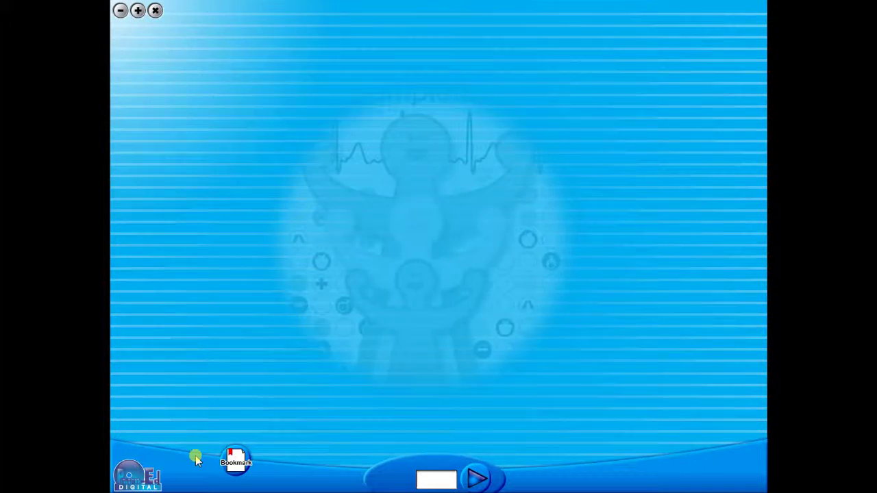